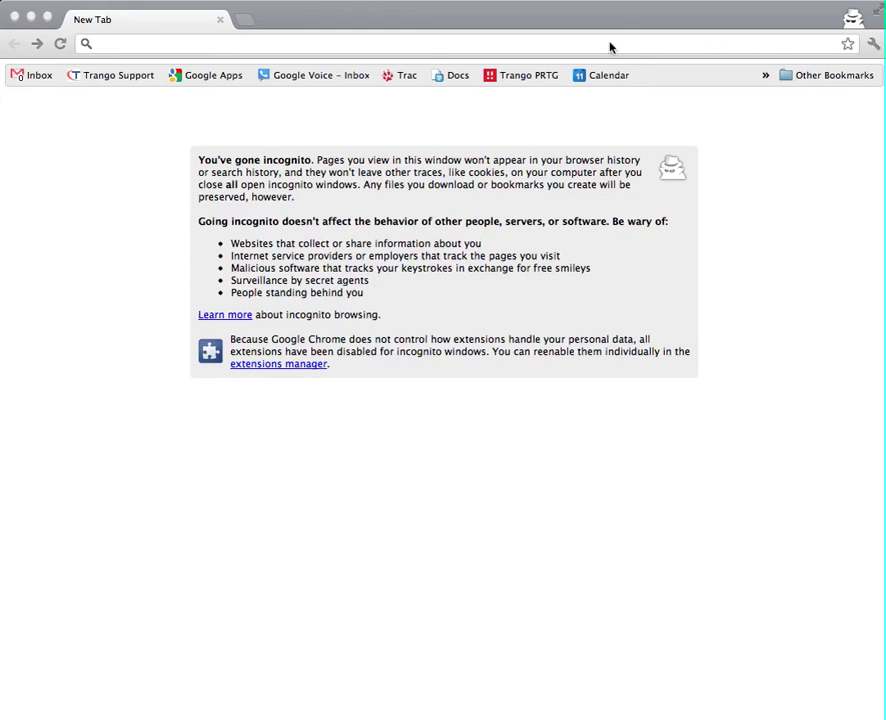
Load the radio's web interface at 10.14.1.54 in Chrome
click(425, 45)
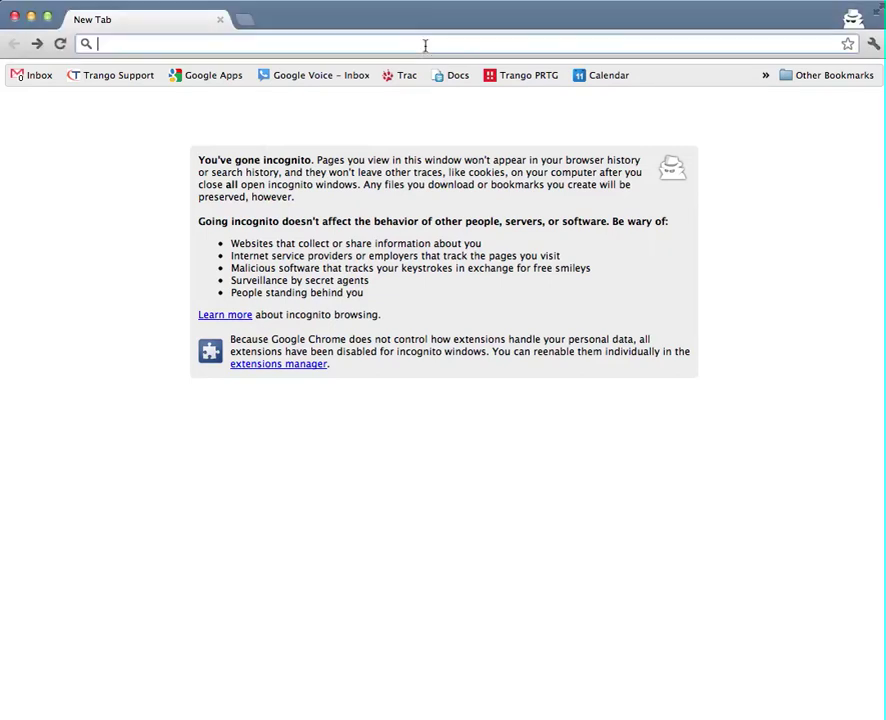
text(10.14.)
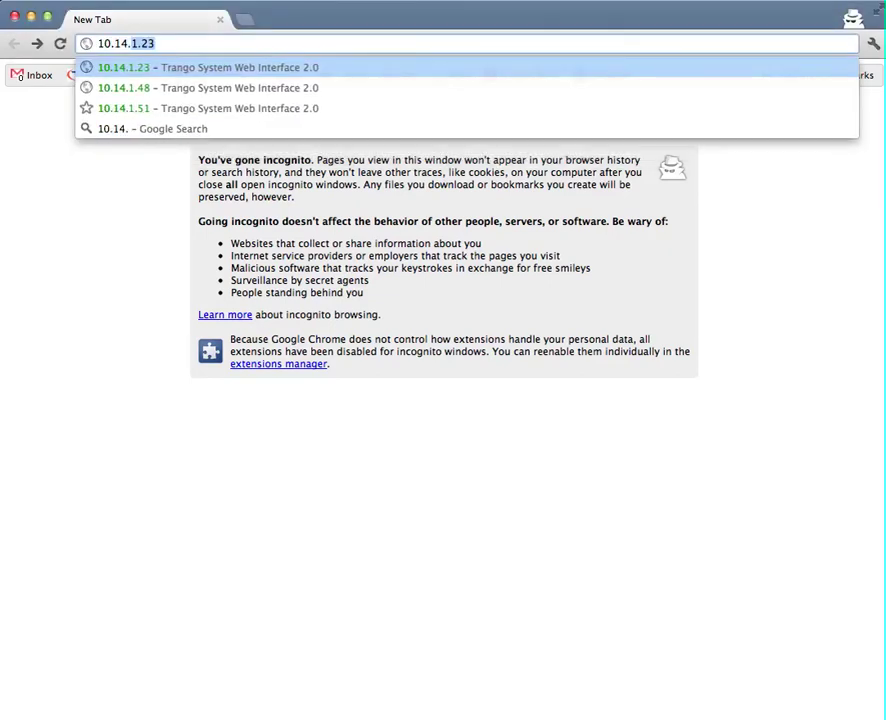
text(1.54)
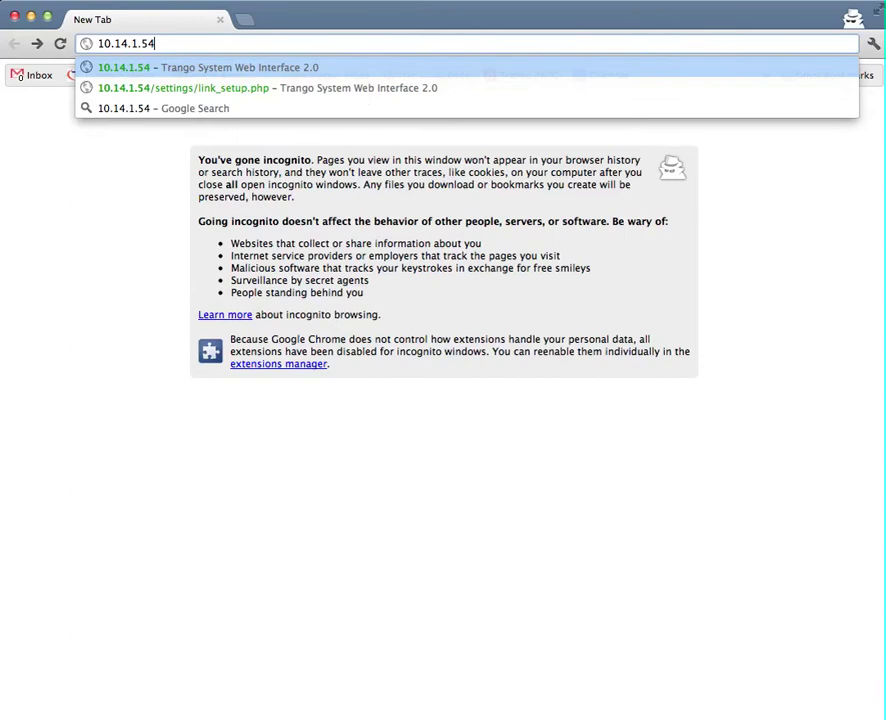
key(Return)
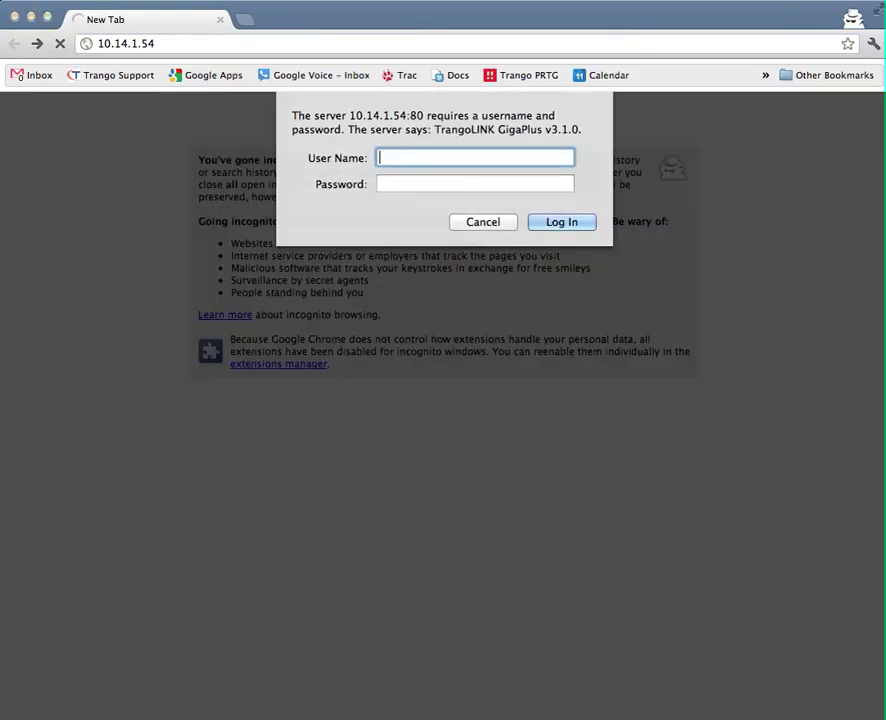
Sign in to the 10.14.1.54 radio as admin with its password
text(admin)
key(Tab)
text(*******)
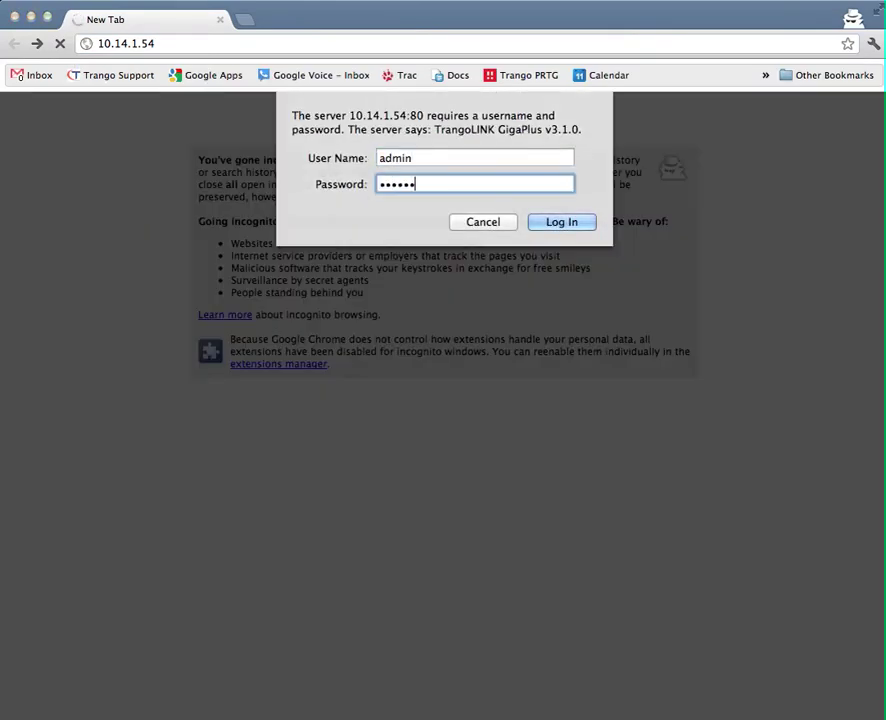
key(Return)
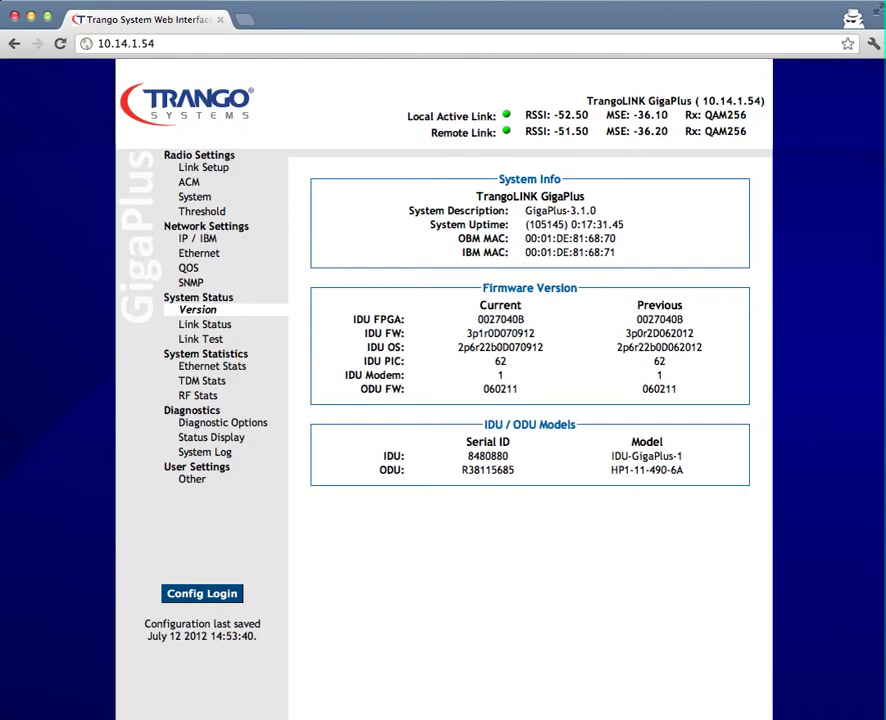
Open the 10.14.1.55 radio in a new tab and sign in as admin
click(246, 20)
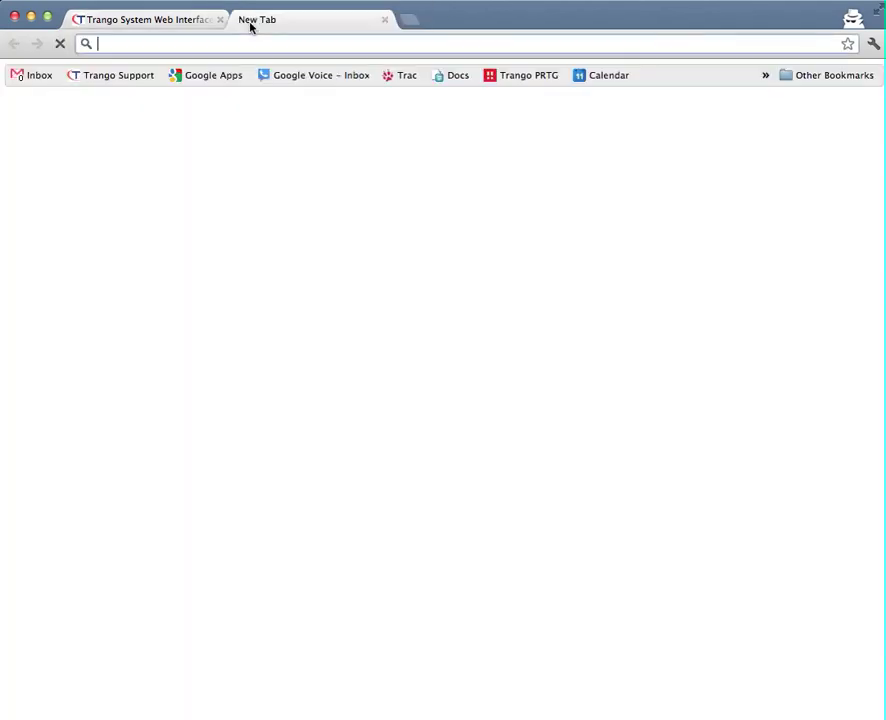
text(10.14.1.55)
key(Return)
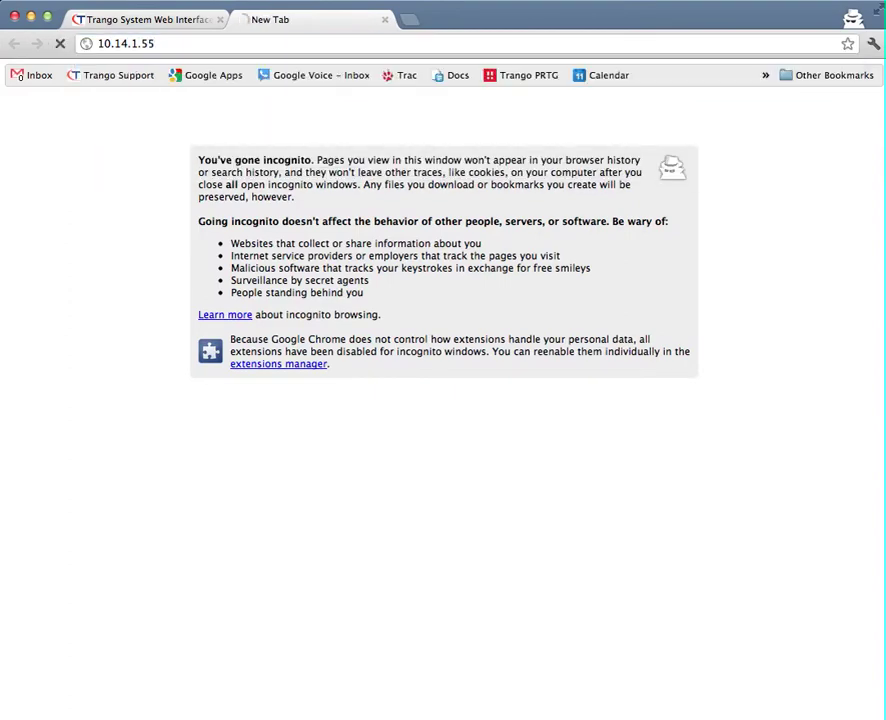
text(adm)
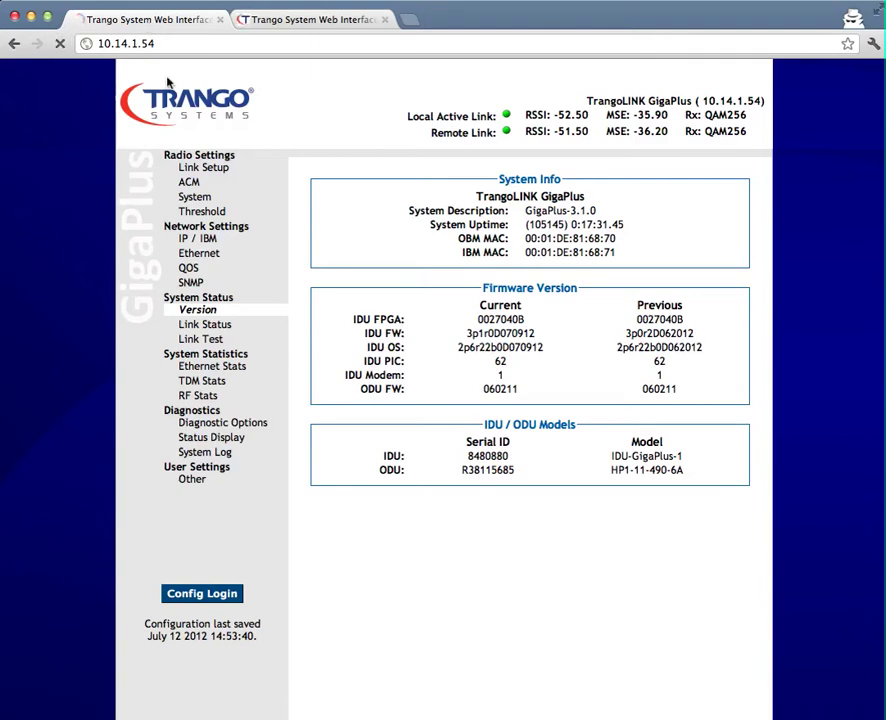
Log in to 10.14.1.54 with the configuration user name and password
click(214, 597)
text(config)
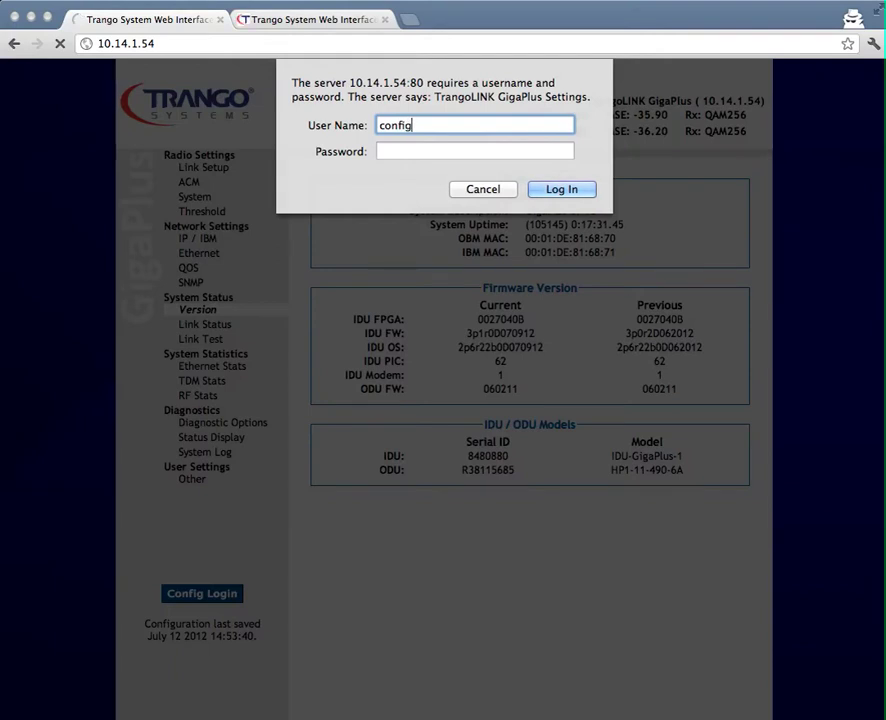
key(Tab)
text(trango)
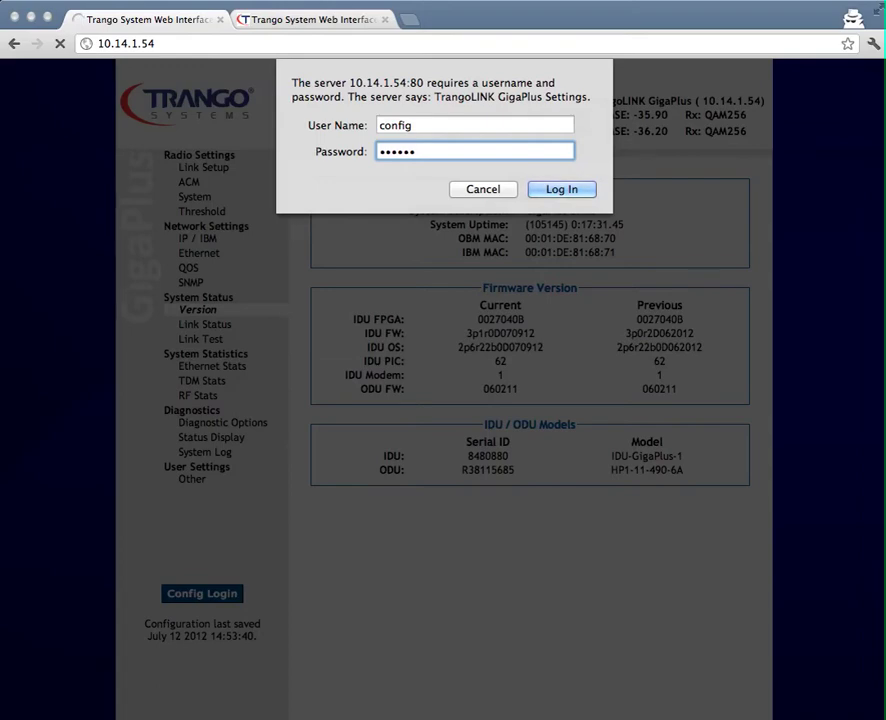
key(Return)
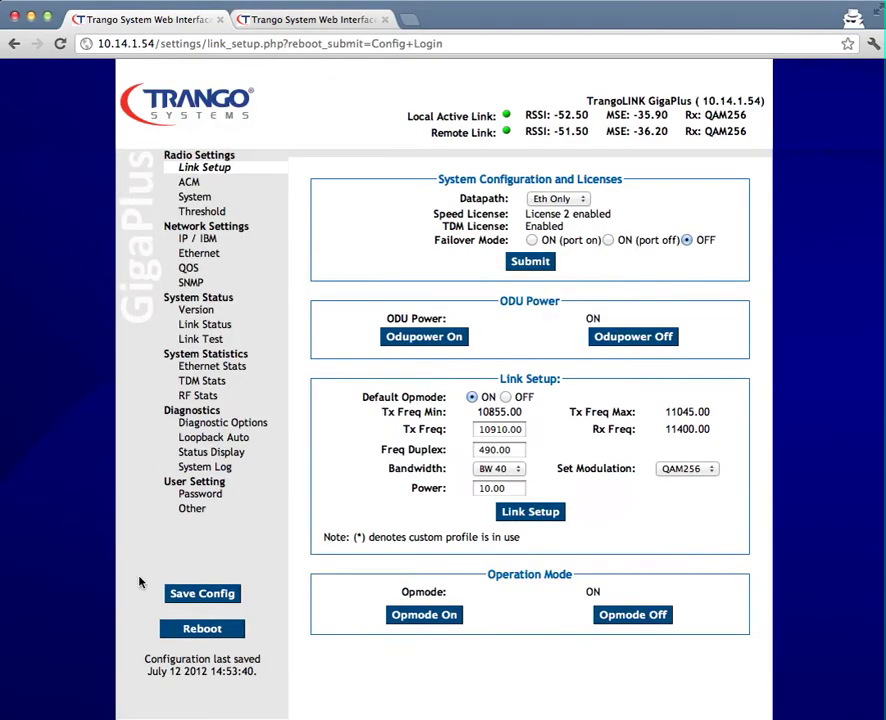
On the Diagnostics Loopback Auto page, change the run count from 0 to 10
click(223, 424)
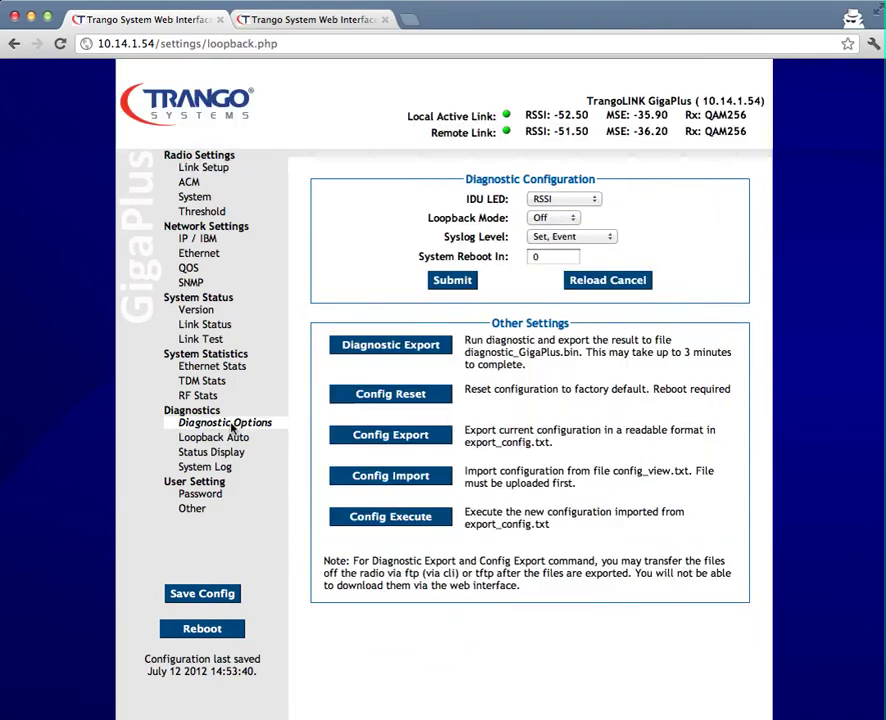
click(228, 439)
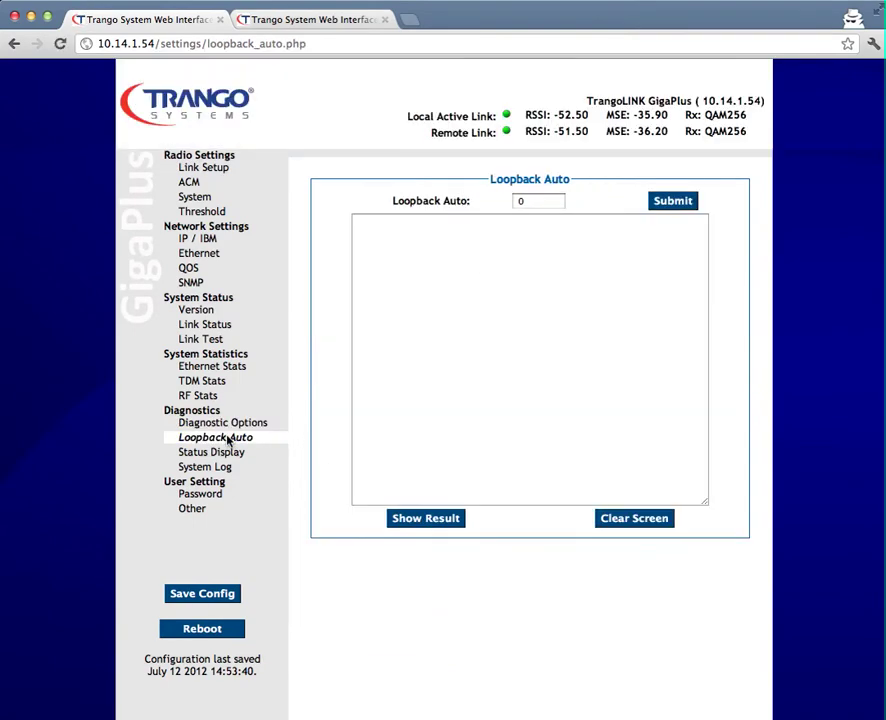
click(559, 201)
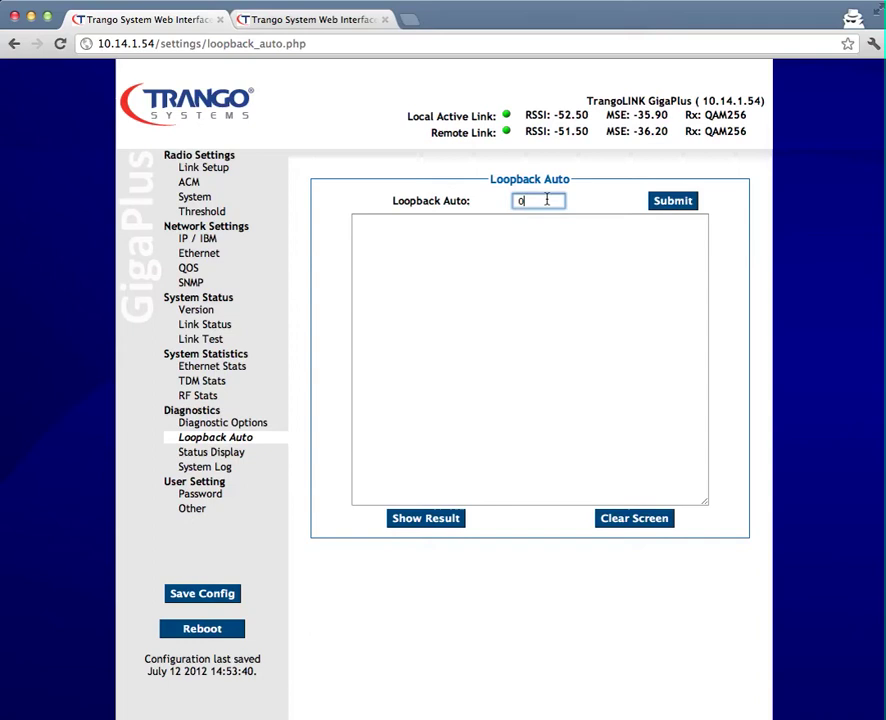
key(BackSpace)
text(10)
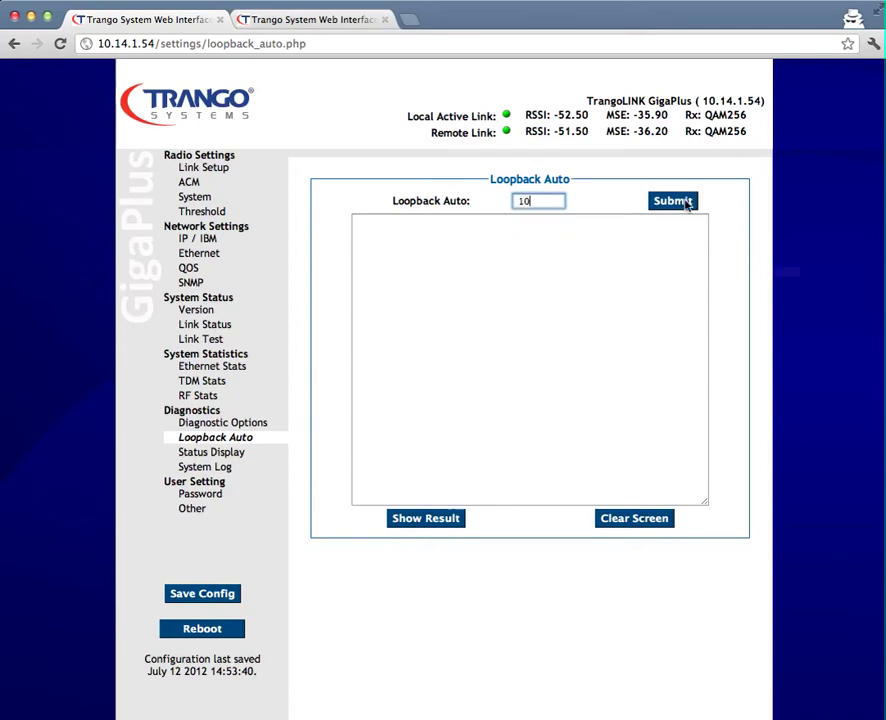
Submit the 10-run auto loopback and confirm the link-breaking warning
click(686, 202)
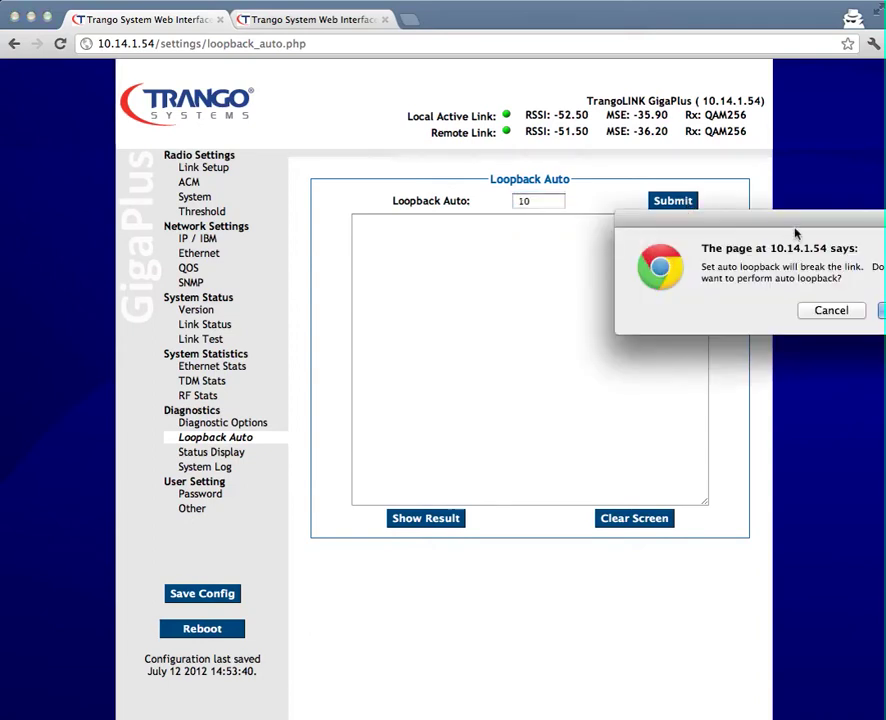
drag(797, 227, 641, 227)
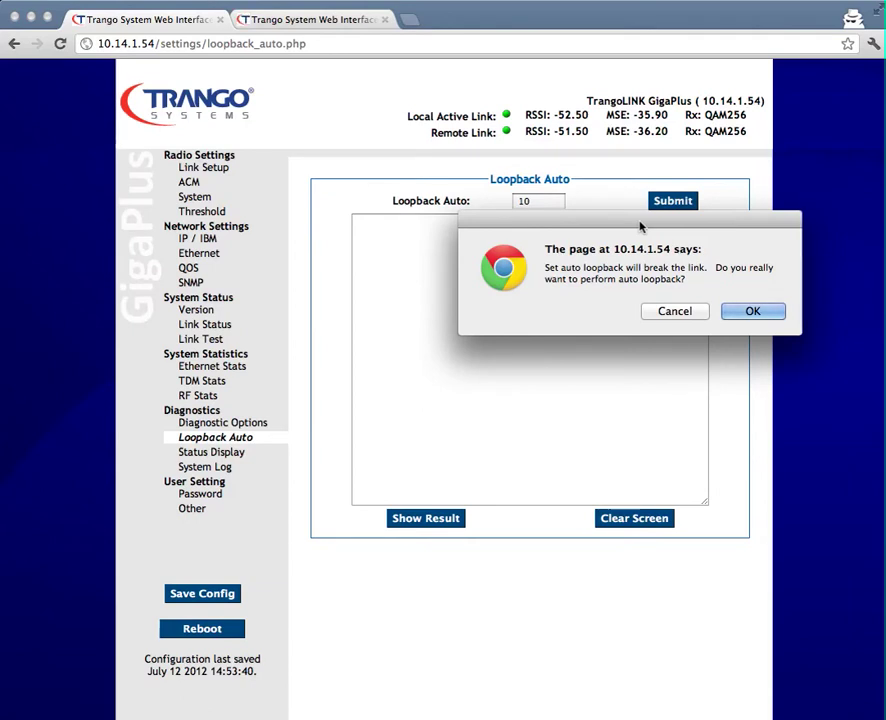
click(754, 313)
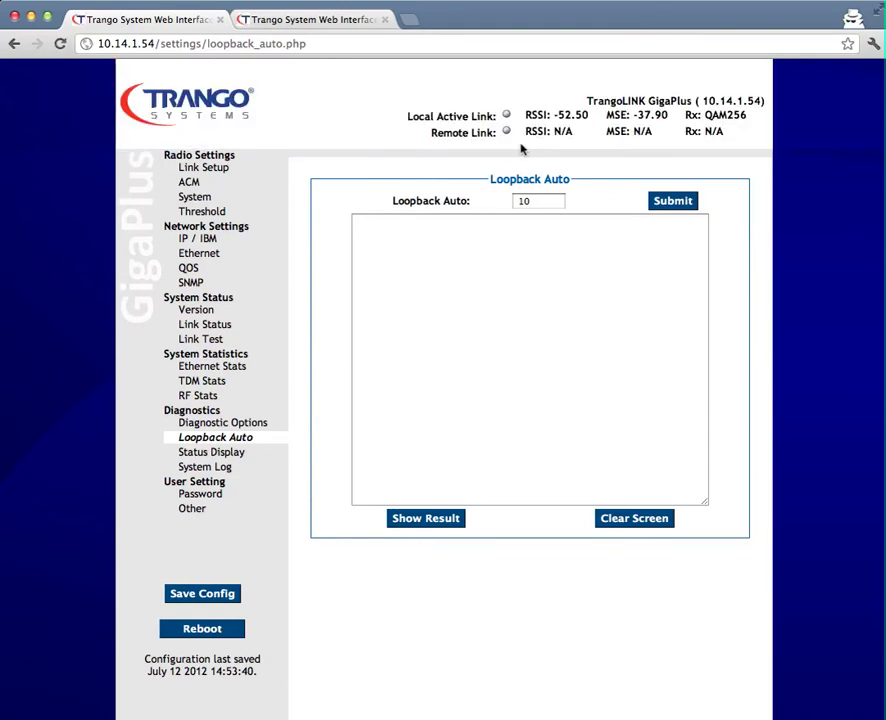
Check the 10.14.1.55 radio's status, then return to 10.14.1.54's Loopback Auto page
click(315, 21)
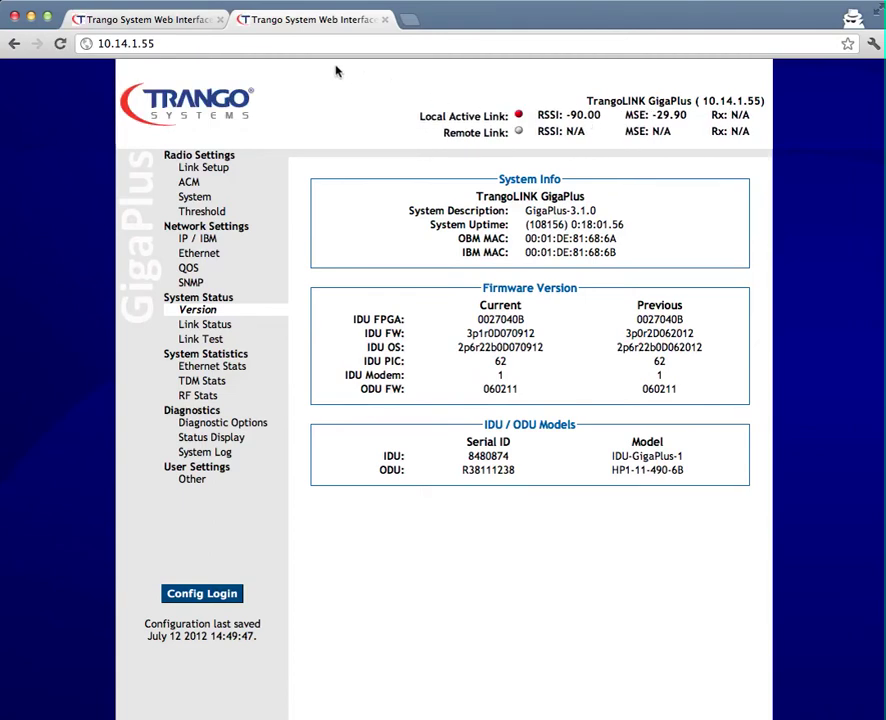
click(196, 22)
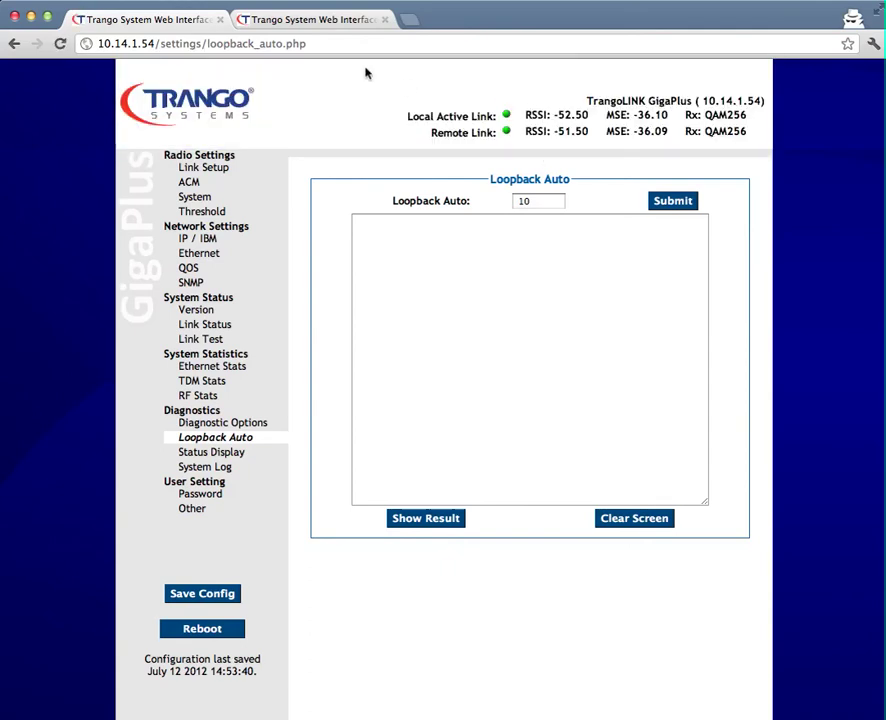
click(322, 22)
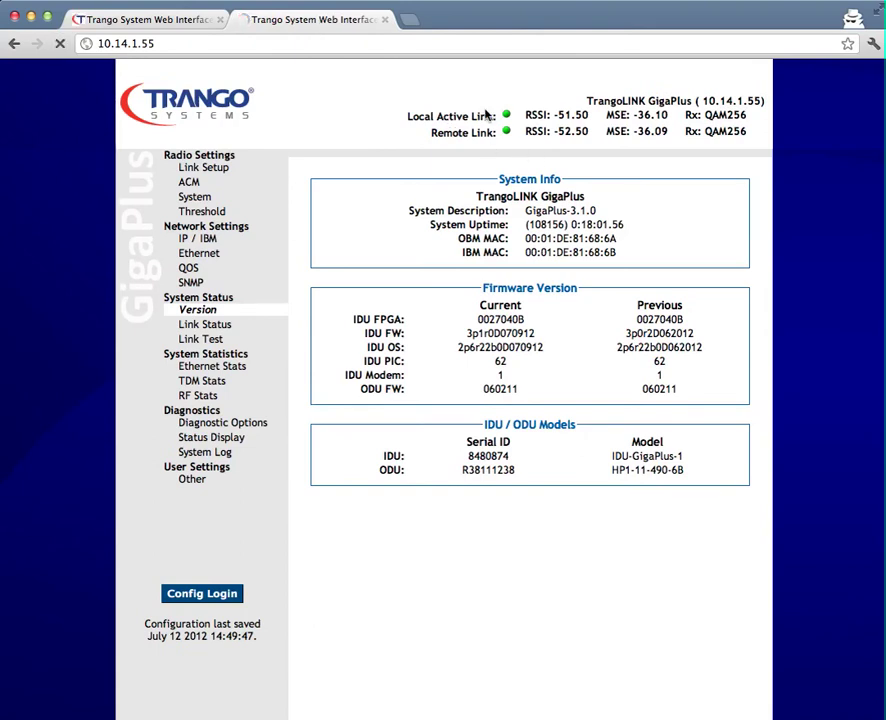
click(190, 21)
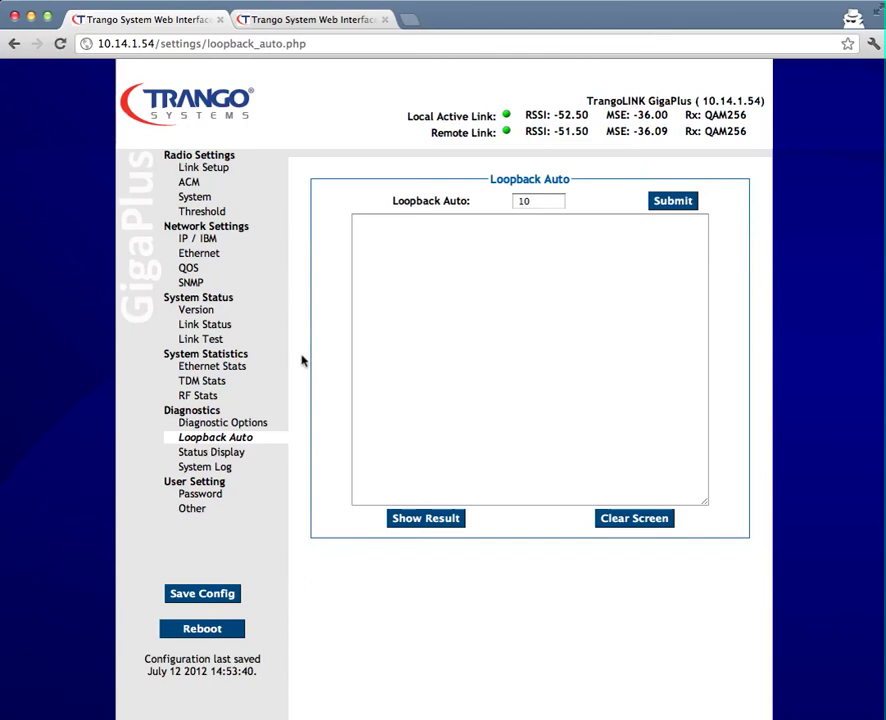
Show the Loopback Auto results: 10 IF runs at -37.90 MSE and 10 digital runs
click(427, 525)
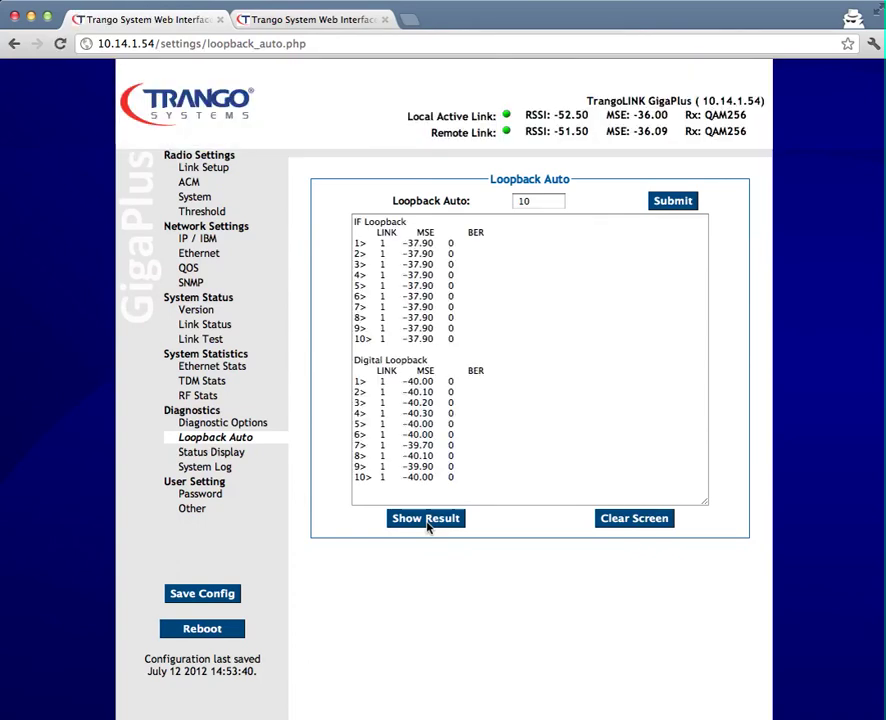